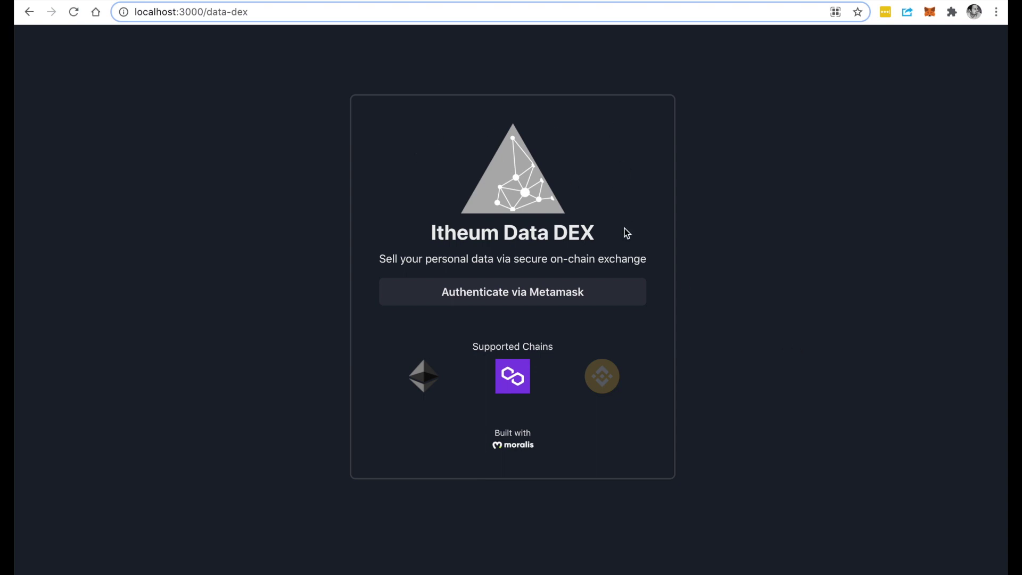
Sign in to Itheum Data DEX with MetaMask and approve the signature request.
click(530, 299)
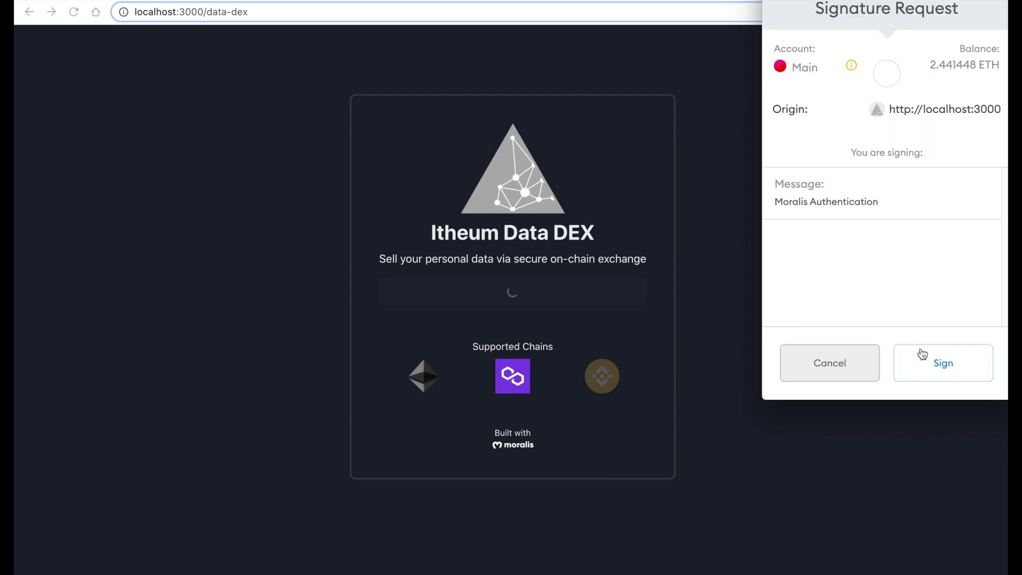
click(921, 358)
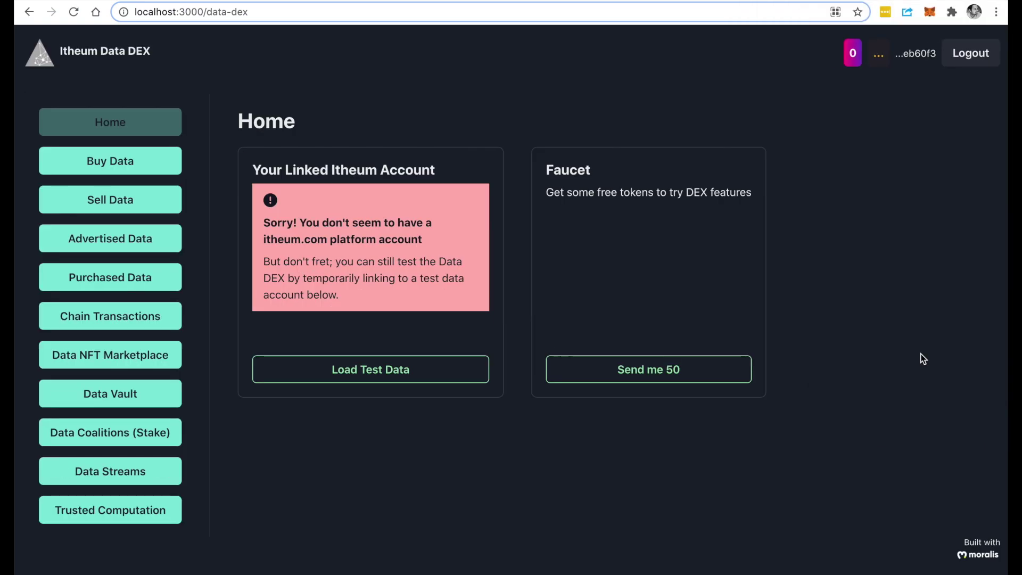
Link the temporary test data account via Load Test Data, then go to the Data NFT Marketplace.
click(404, 372)
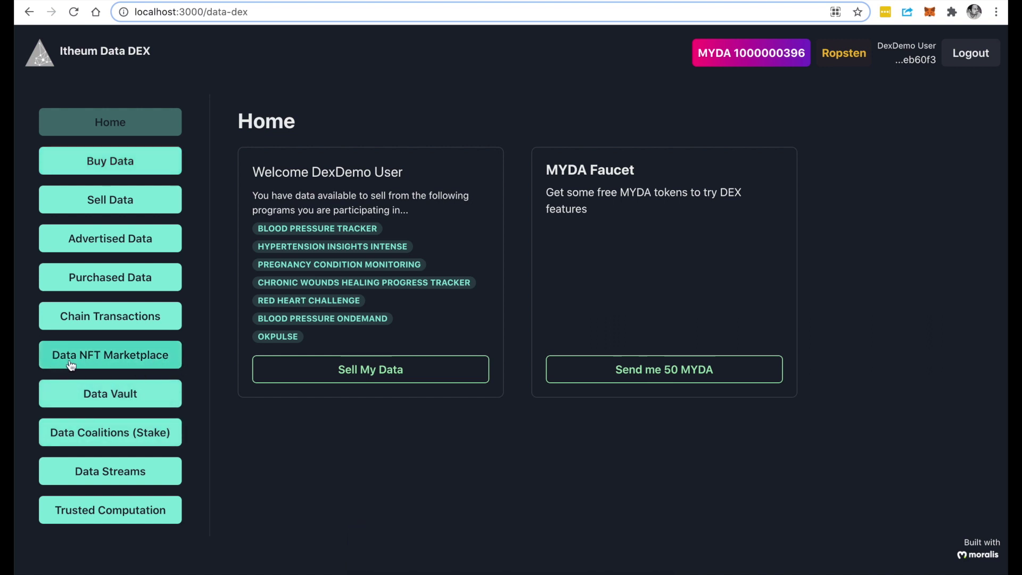
click(155, 363)
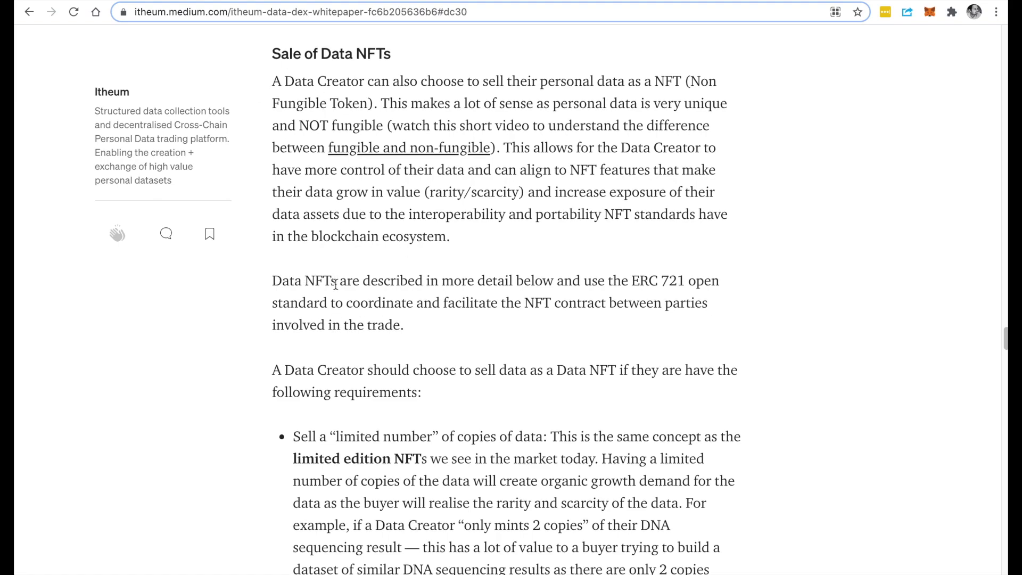
Read the whitepaper's Sale of Data Packs section, highlighting the heading and 'limited edition NFT'.
scroll(342, 293, up, 15)
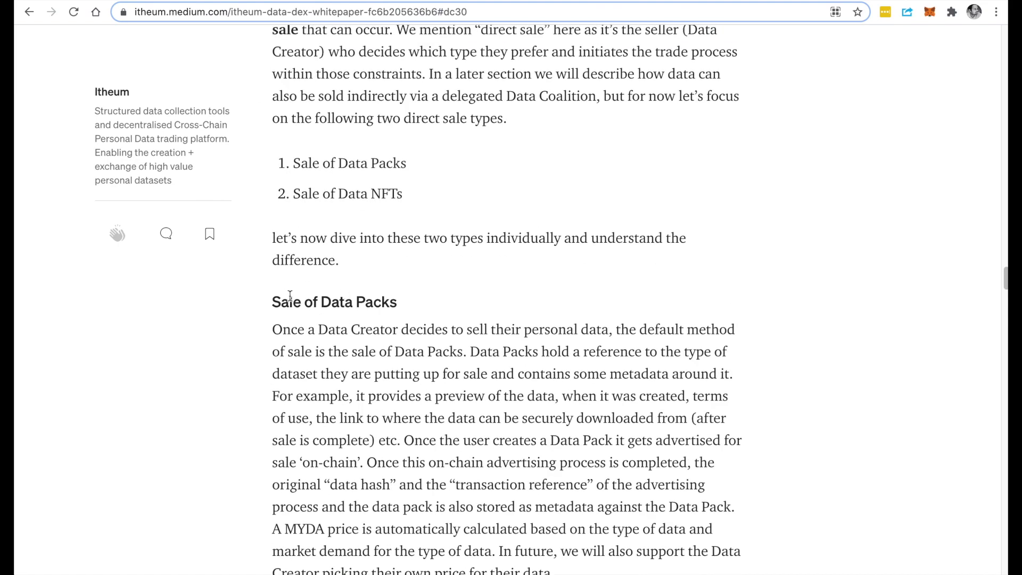
drag(273, 302, 417, 303)
scroll(458, 320, down, 15)
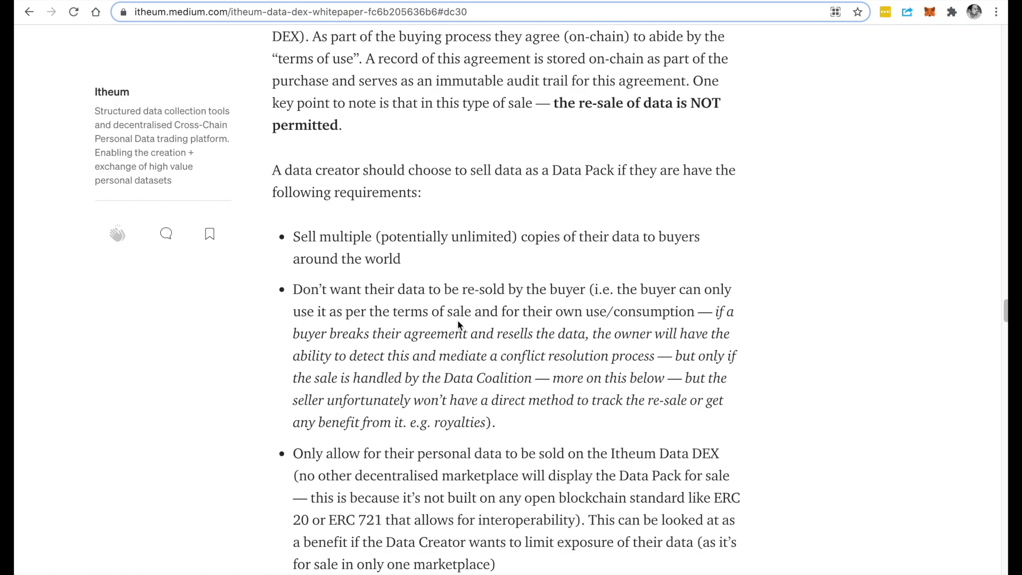
scroll(405, 213, up, 1)
drag(272, 130, 272, 105)
click(346, 146)
scroll(406, 337, down, 5)
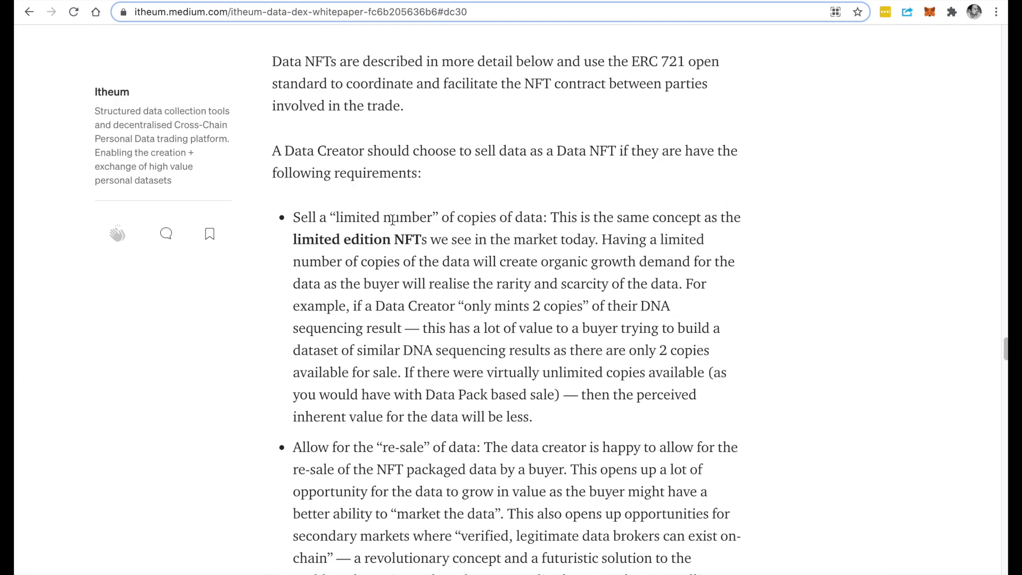
drag(292, 219, 531, 215)
click(417, 246)
drag(423, 242, 282, 237)
click(452, 263)
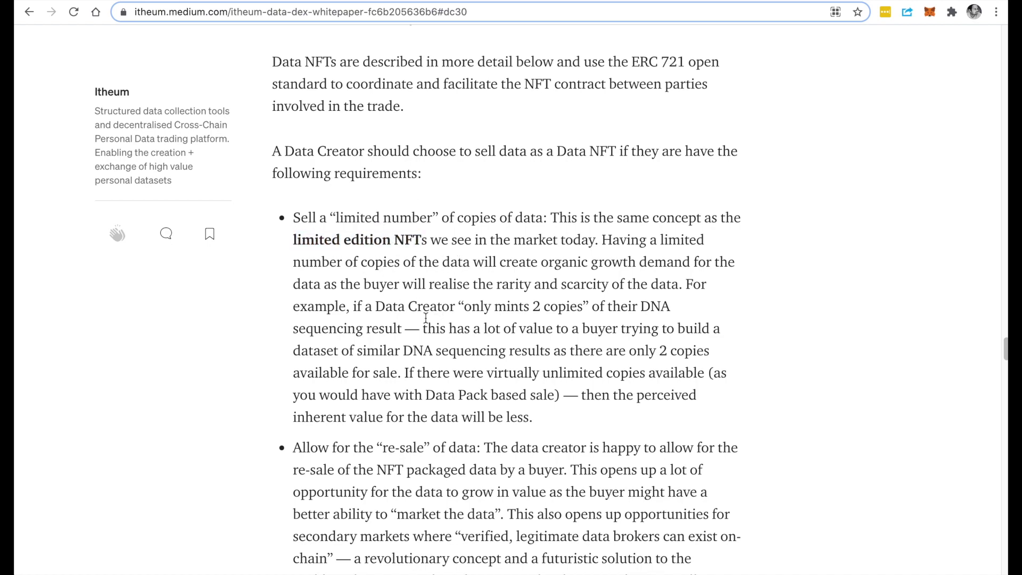
Continue through the Data NFT sale passages, highlighting ERC721 in the marketplaces bullet.
scroll(415, 318, down, 2)
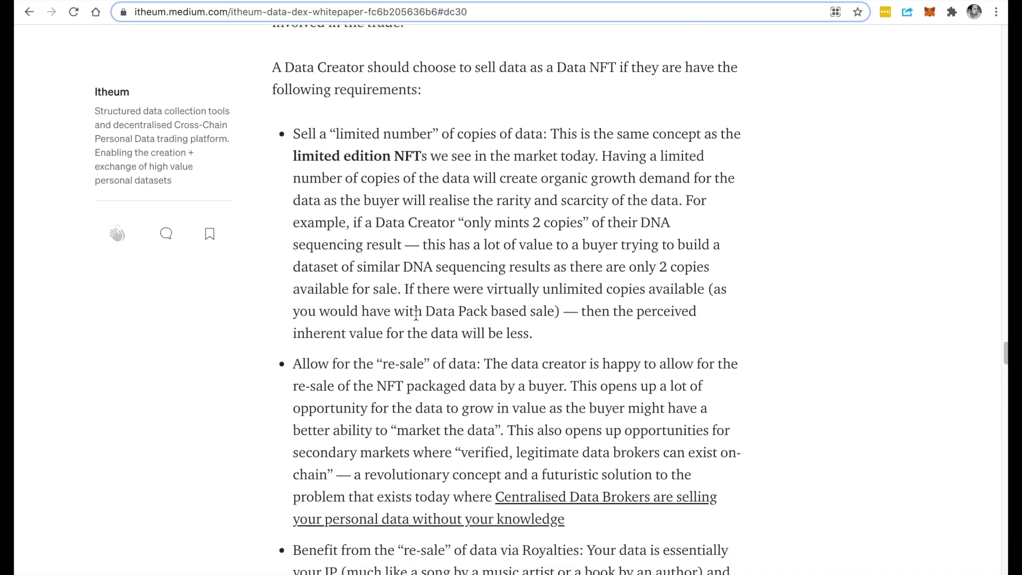
scroll(399, 342, down, 1)
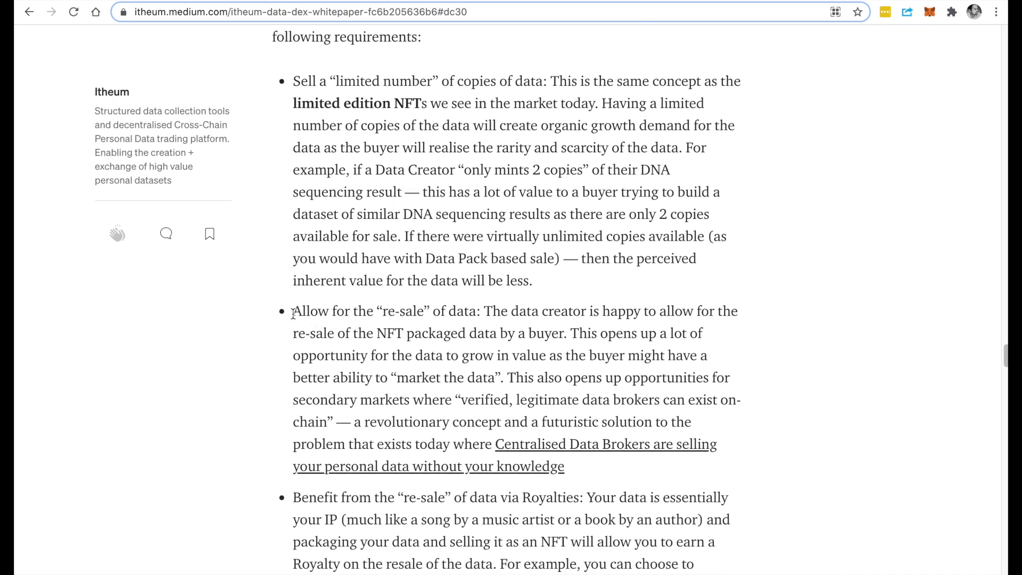
drag(294, 314, 433, 314)
scroll(581, 323, down, 2)
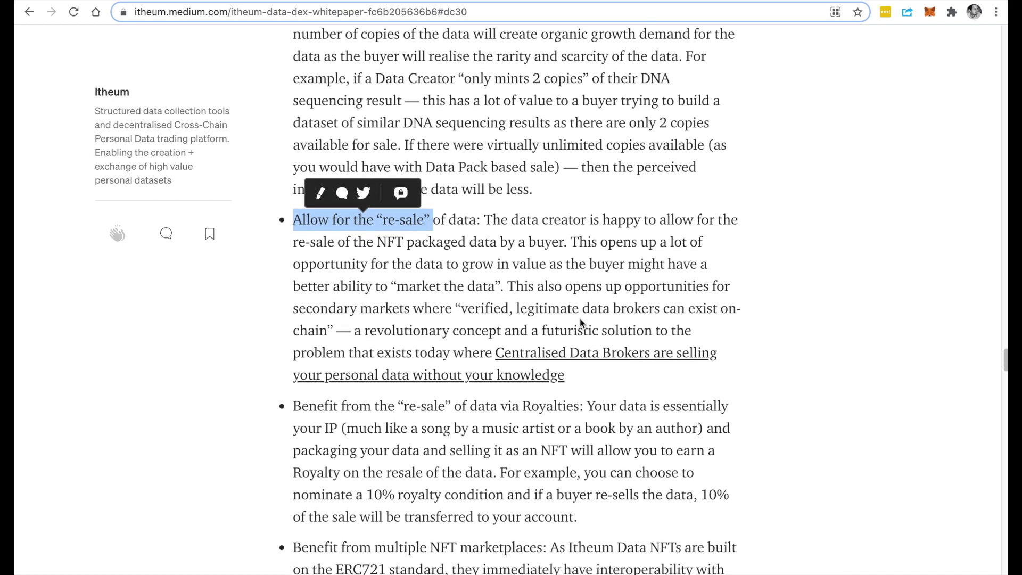
click(582, 323)
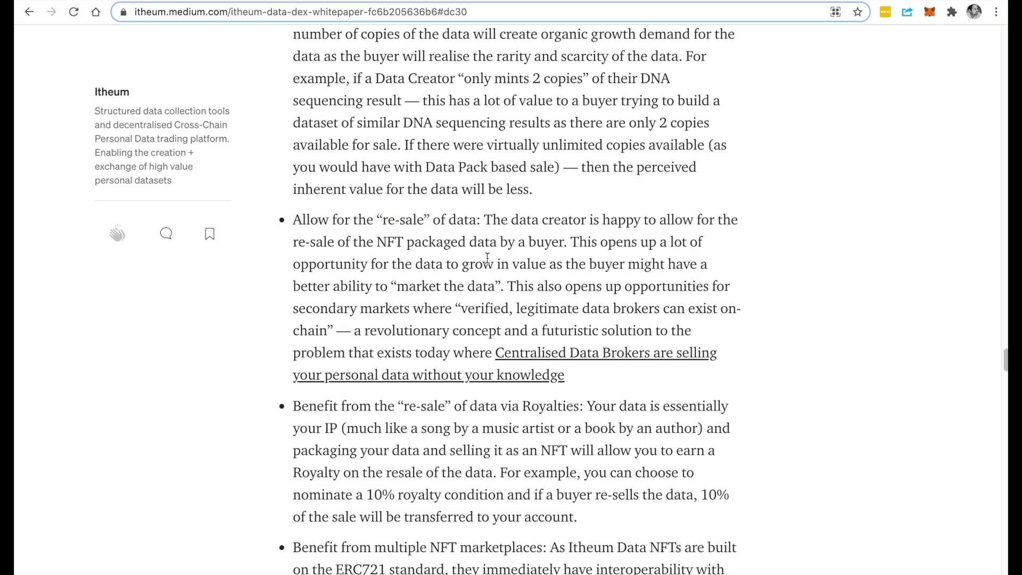
scroll(494, 245, down, 4)
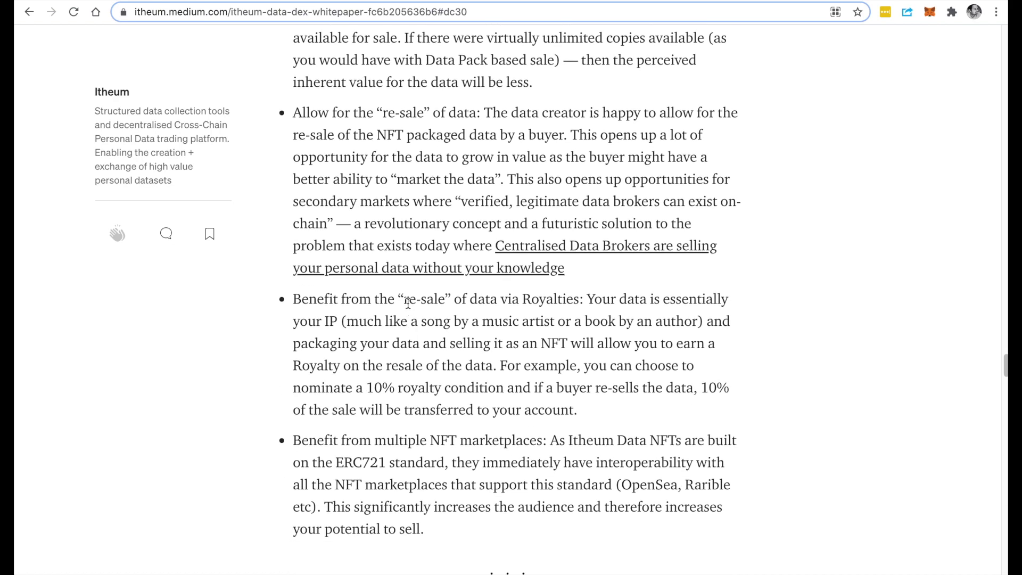
drag(398, 299, 504, 293)
click(469, 151)
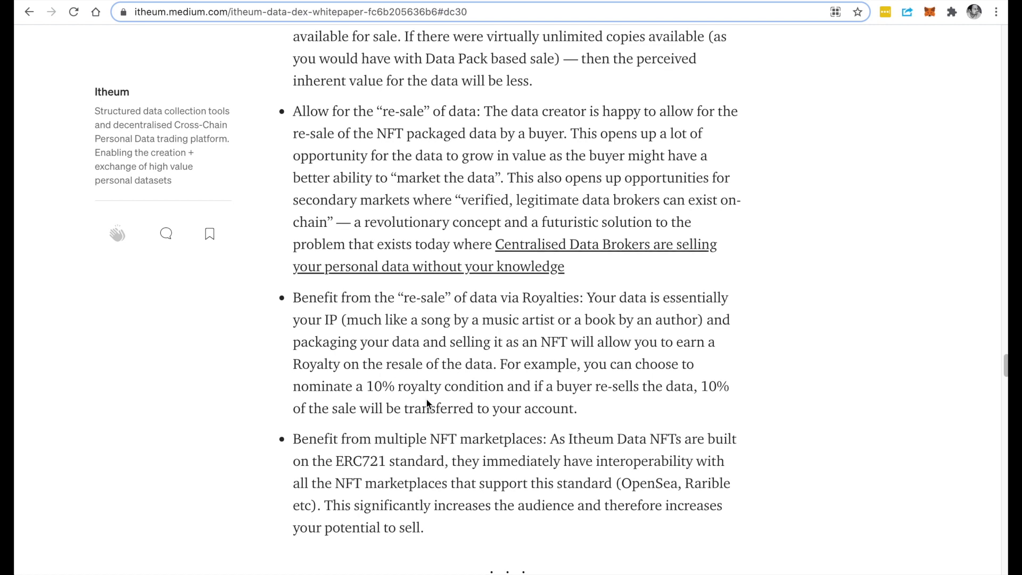
scroll(405, 399, down, 3)
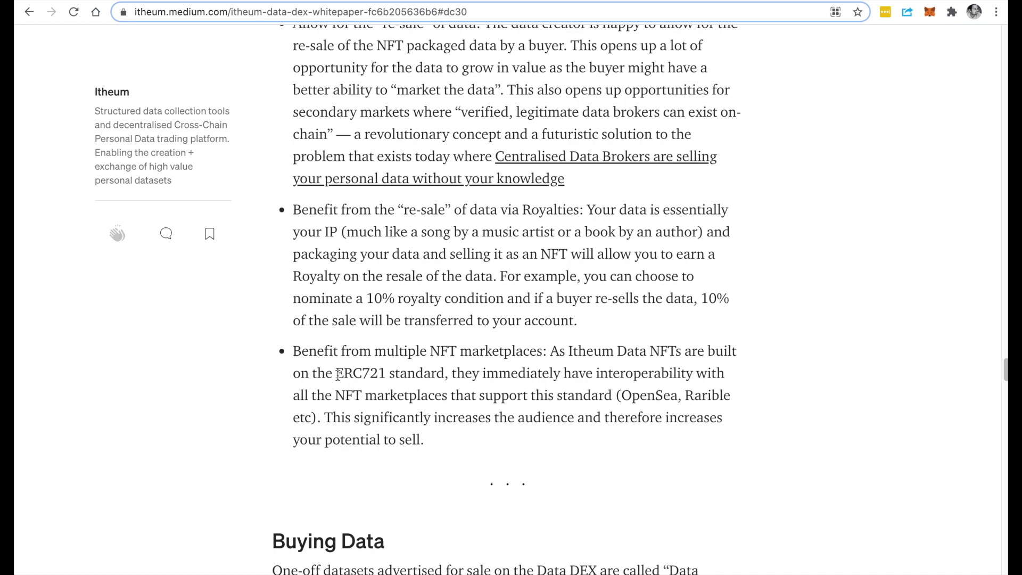
drag(337, 375, 385, 374)
click(467, 372)
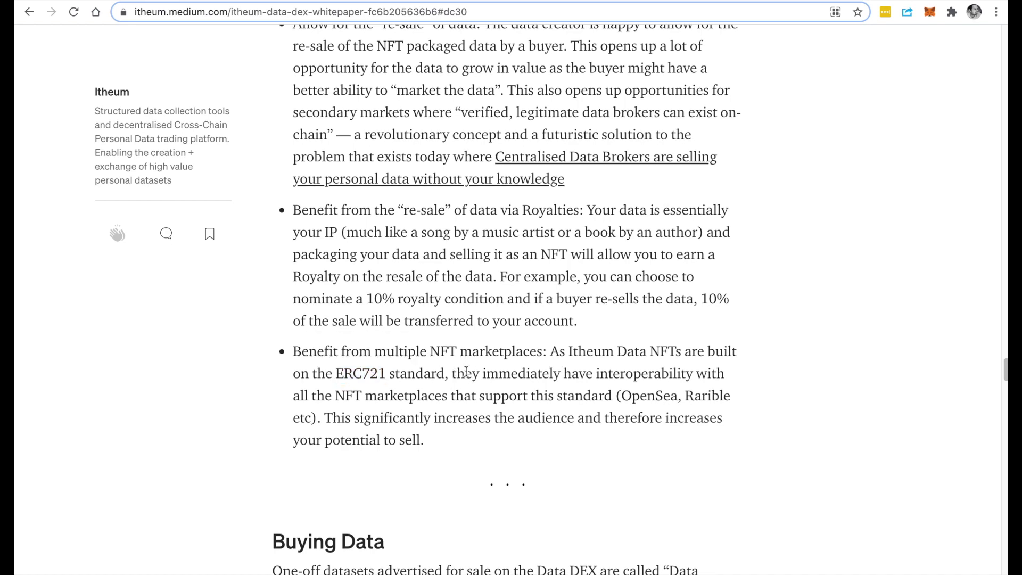
scroll(446, 431, up, 13)
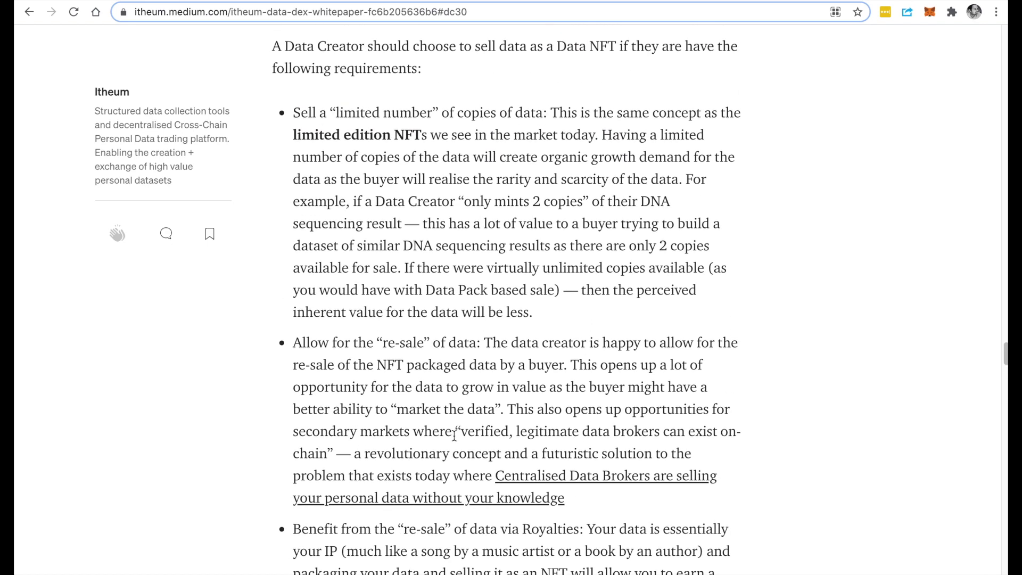
Return to the Data DEX Sell Data page and start selling an arbitrary data set.
click(274, 0)
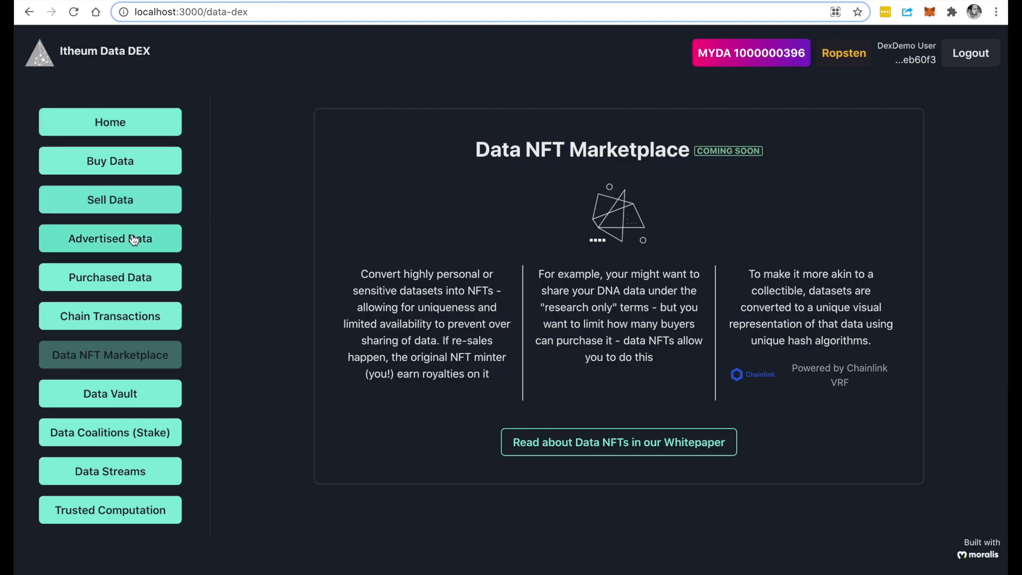
click(119, 206)
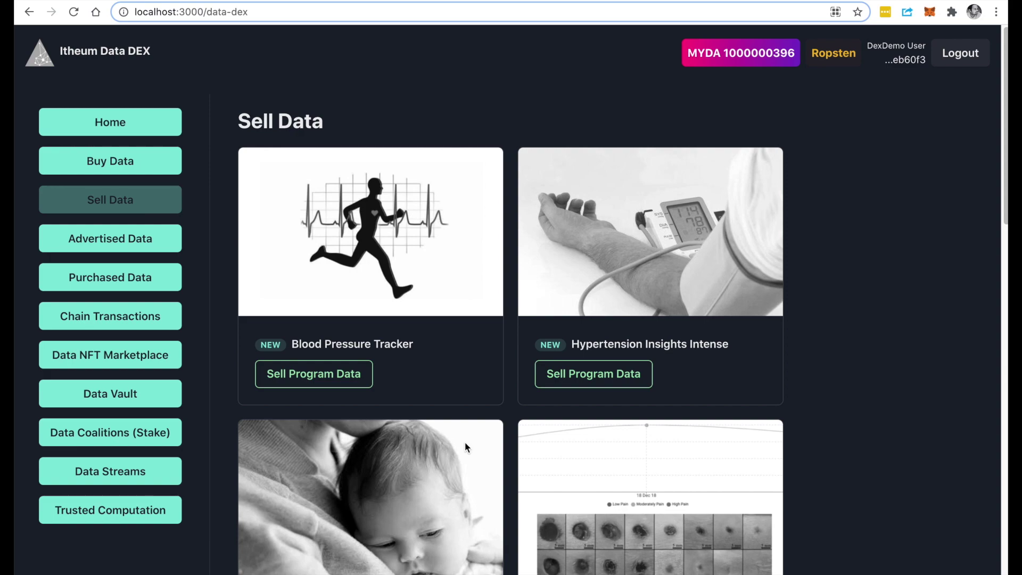
scroll(459, 447, down, 15)
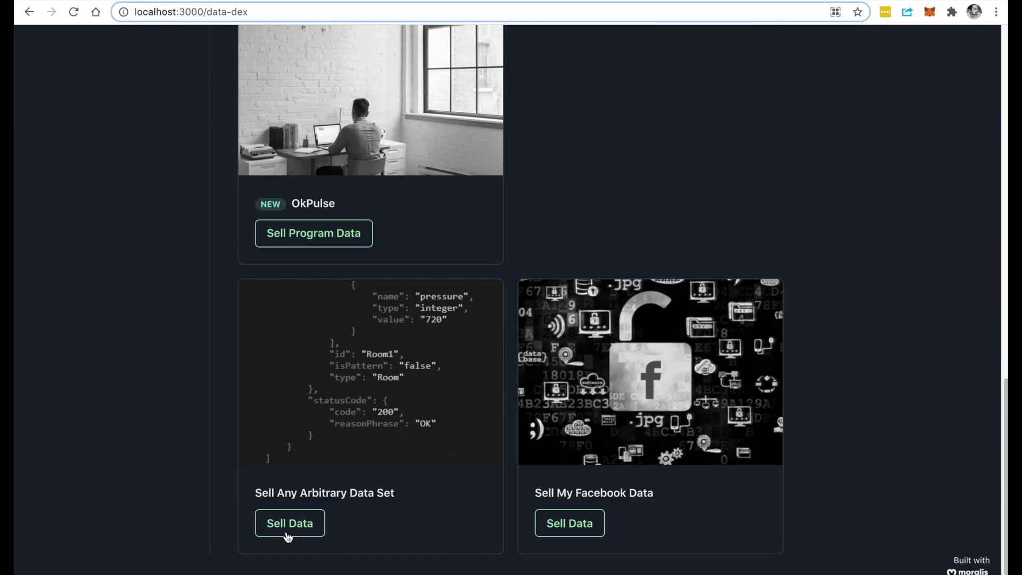
click(288, 531)
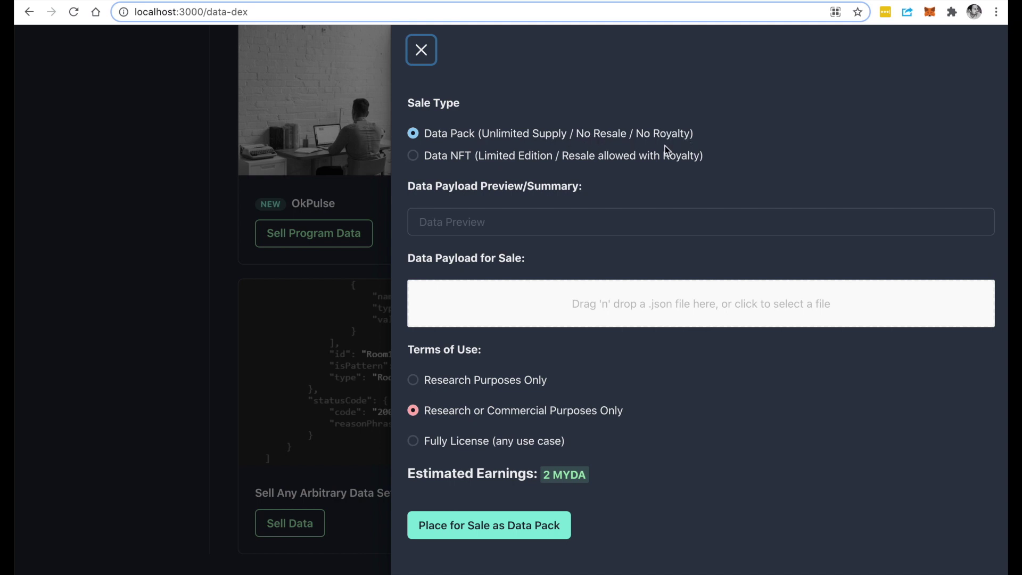
Choose Data NFT as the sale type, then switch to the FHIR genomics reference page.
click(445, 159)
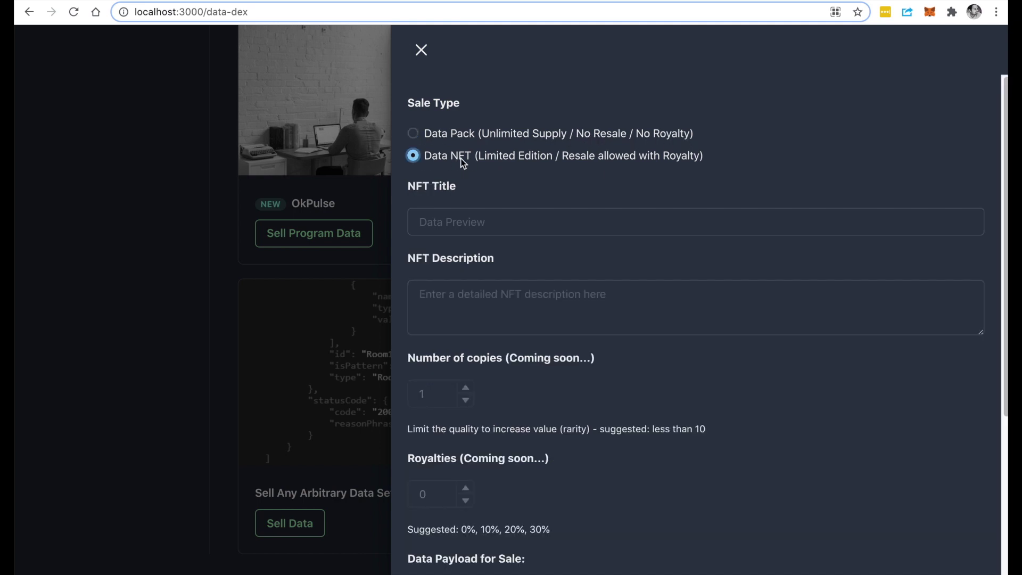
scroll(573, 303, down, 5)
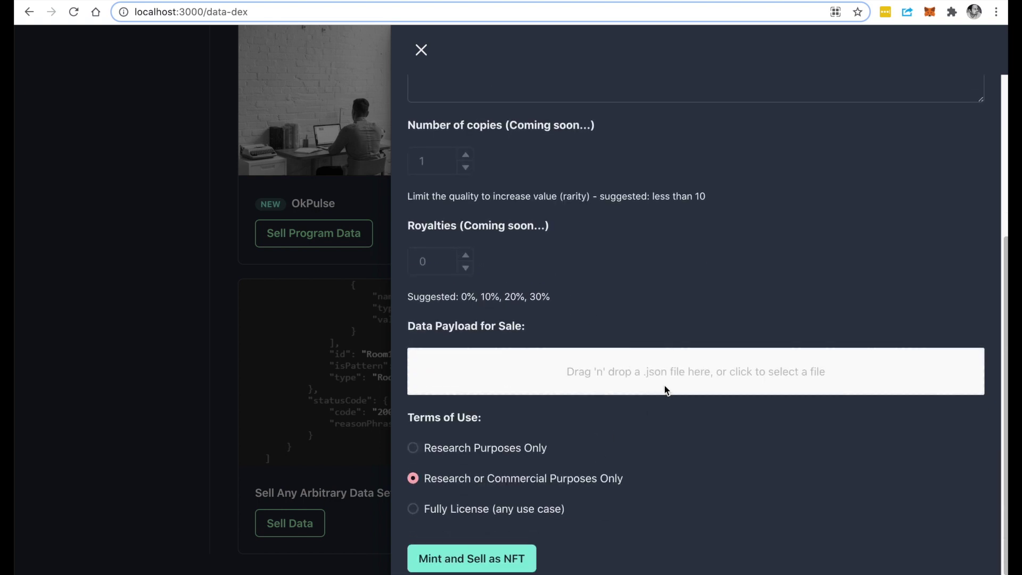
click(510, 1)
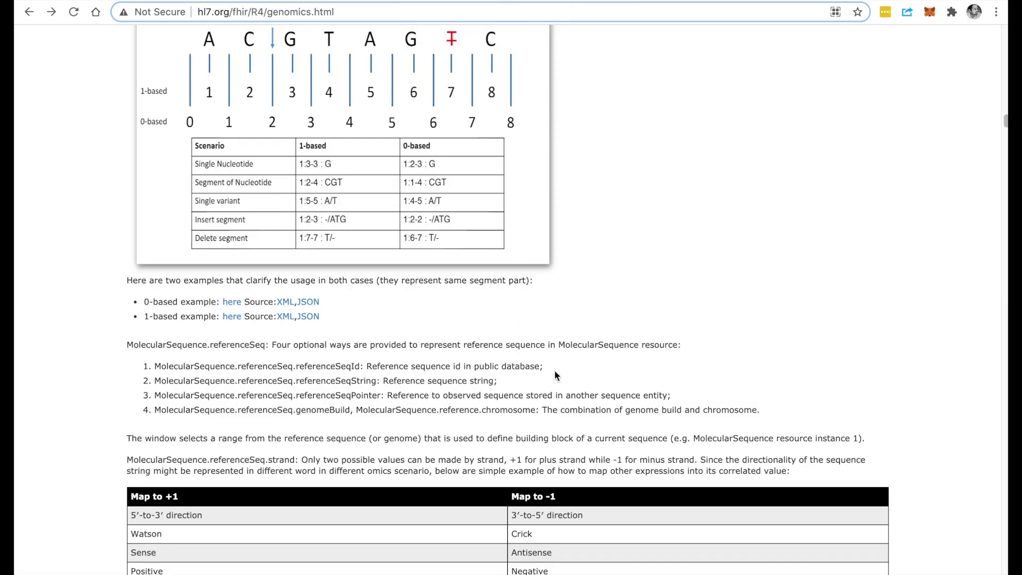
Scroll through the FHIR coordinateSystem and referenceSeq guidance, then return to the Data NFT sale form.
scroll(555, 373, up, 4)
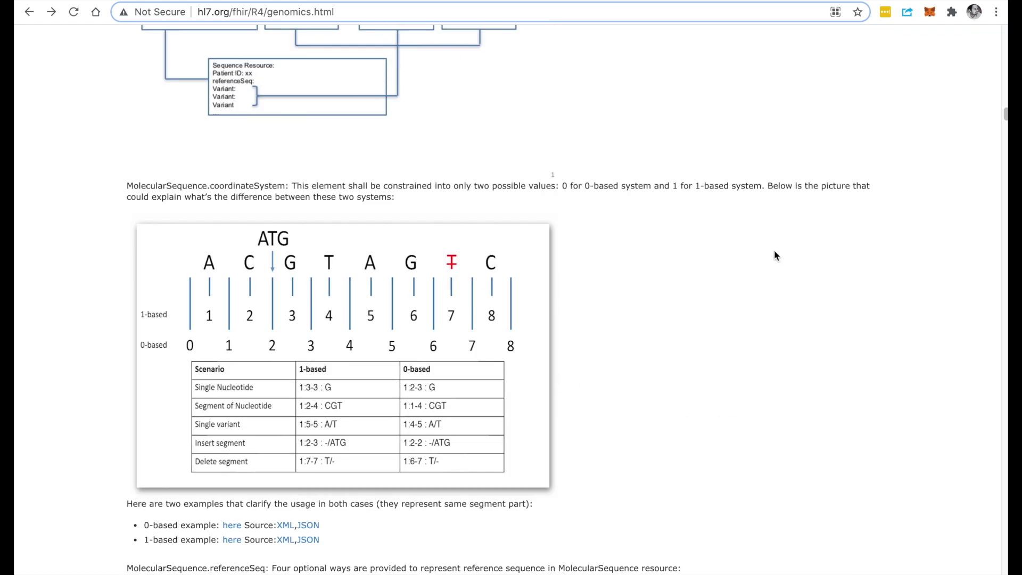
scroll(725, 331, down, 2)
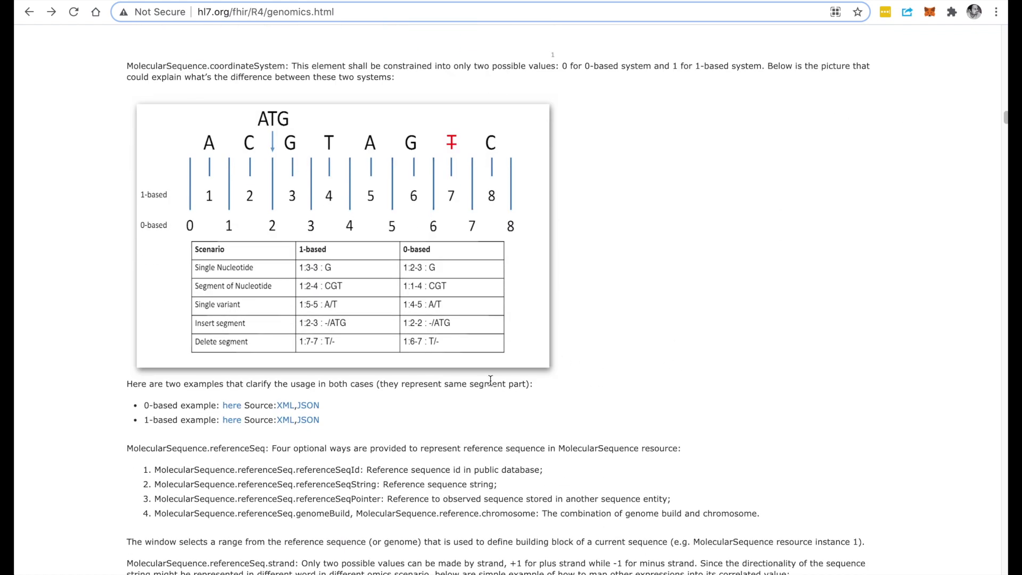
scroll(439, 429, down, 2)
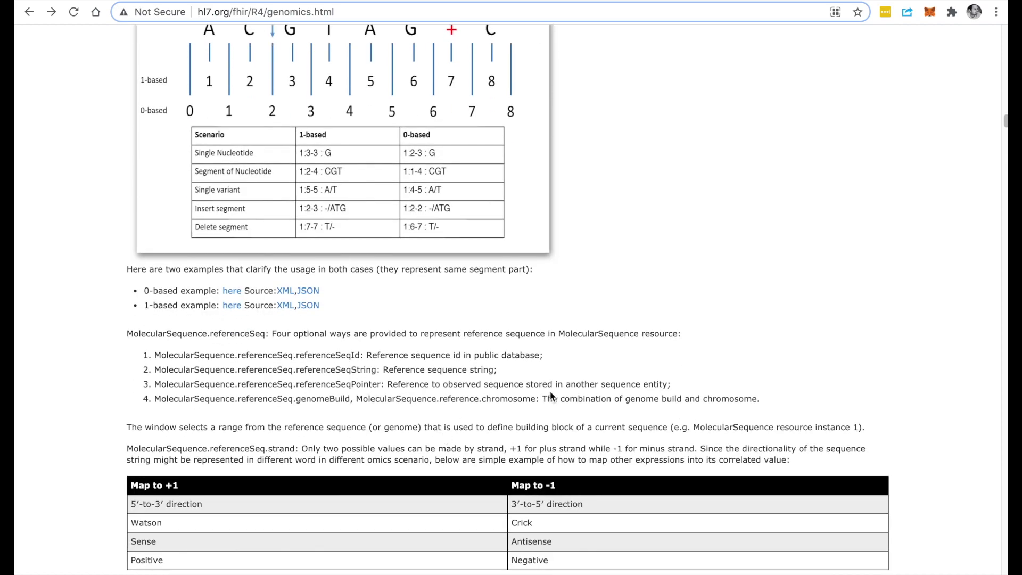
scroll(550, 397, down, 5)
scroll(549, 405, up, 13)
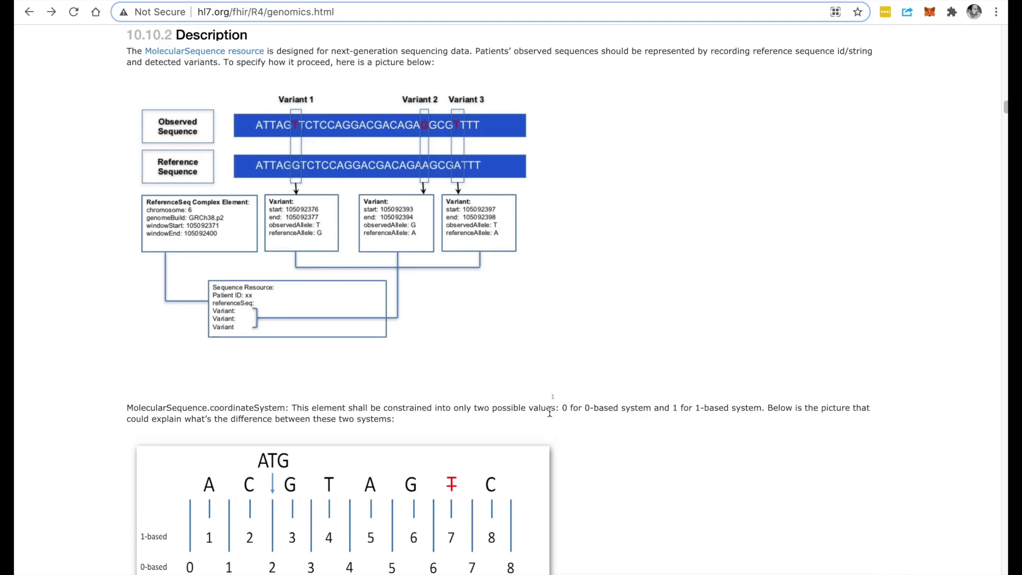
scroll(549, 412, up, 20)
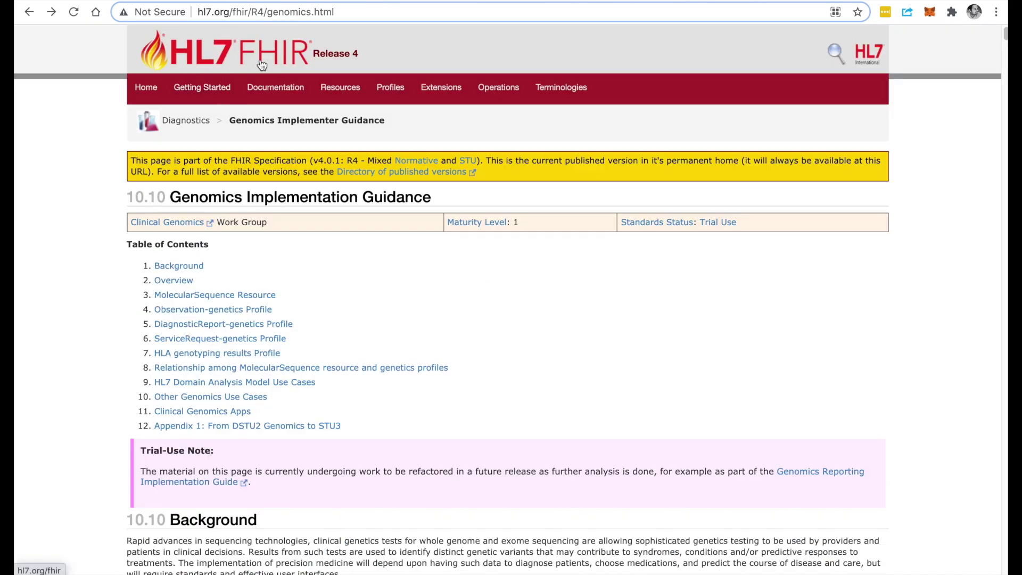
scroll(391, 303, down, 20)
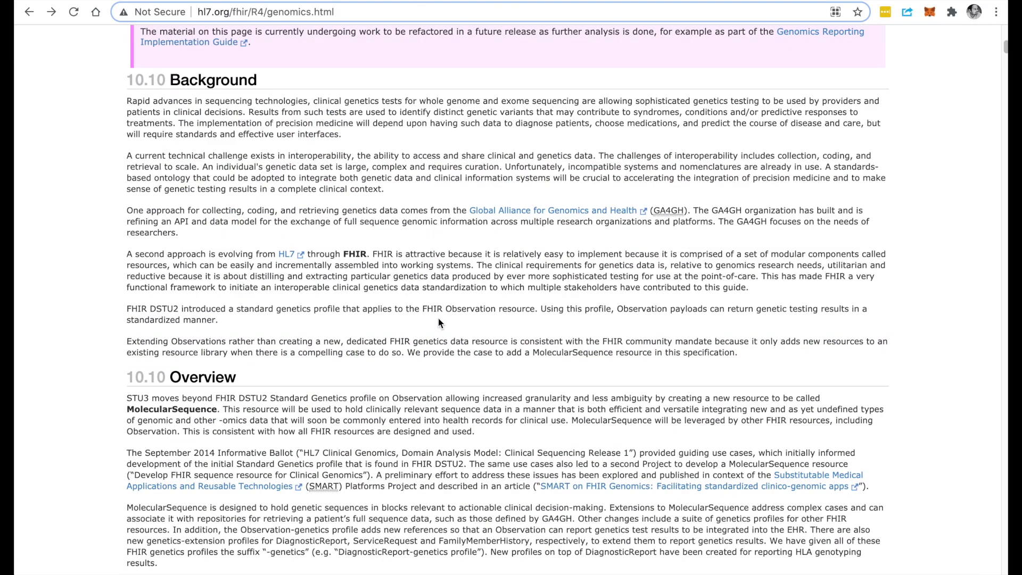
scroll(441, 320, up, 20)
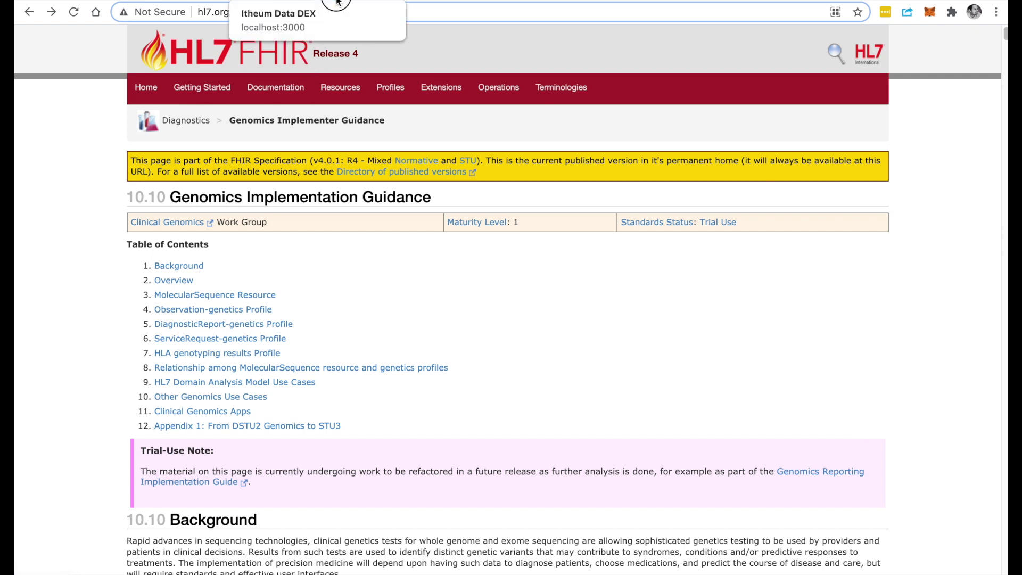
click(339, 1)
Paste 'My partial genomics sequence data in FHIR' as the NFT title.
scroll(540, 257, up, 4)
scroll(540, 259, down, 4)
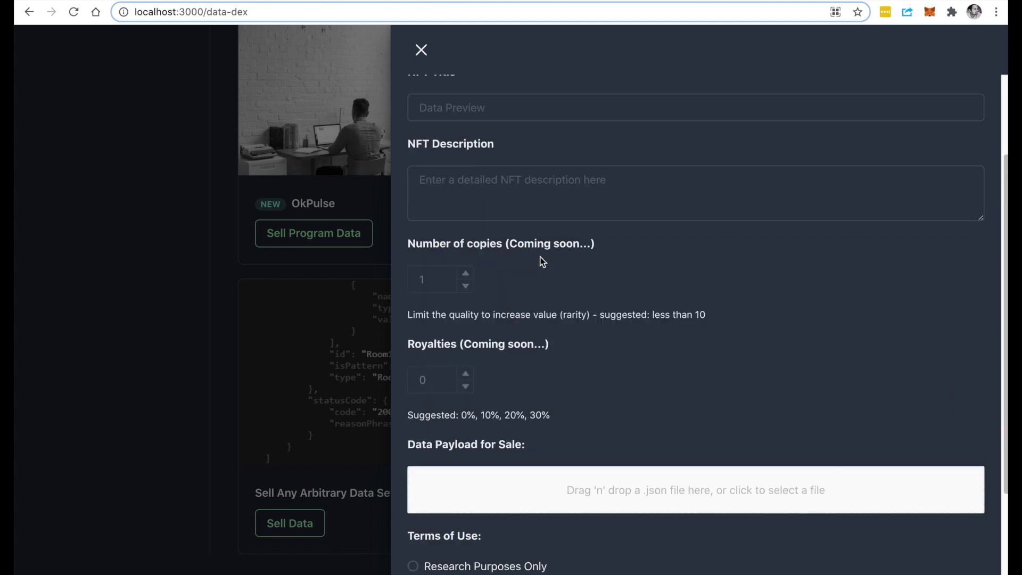
scroll(532, 259, up, 4)
click(463, 221)
right_click(464, 222)
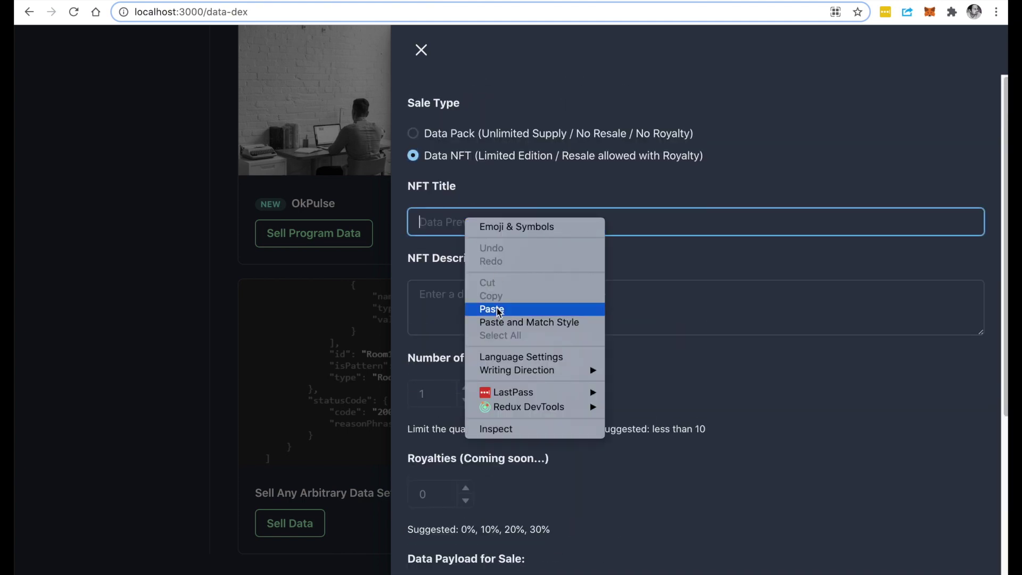
click(490, 302)
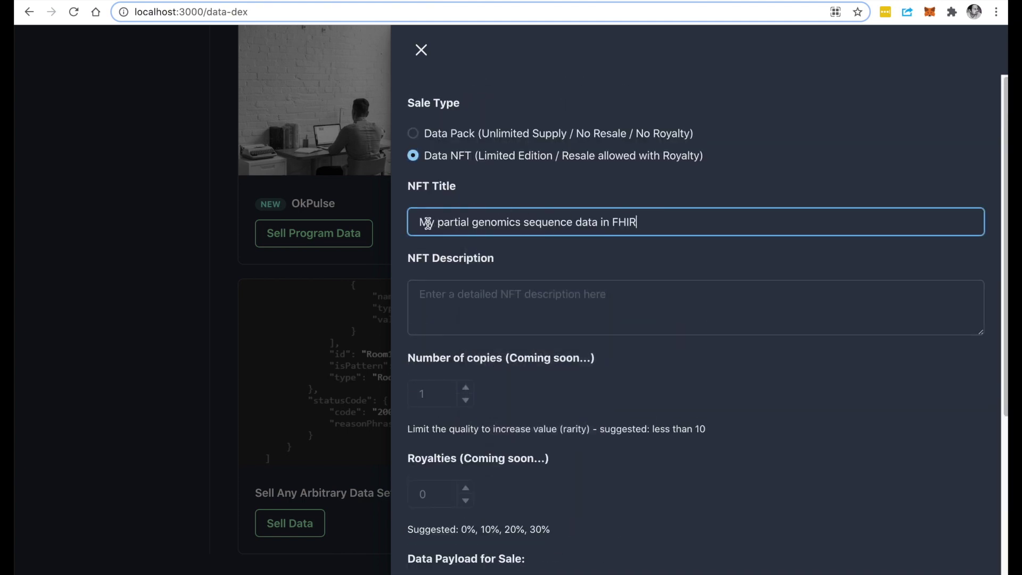
drag(419, 222, 592, 223)
click(661, 222)
Enter the description 'This is some sample DNS genomics data that is in the FHIR standard…'.
click(485, 301)
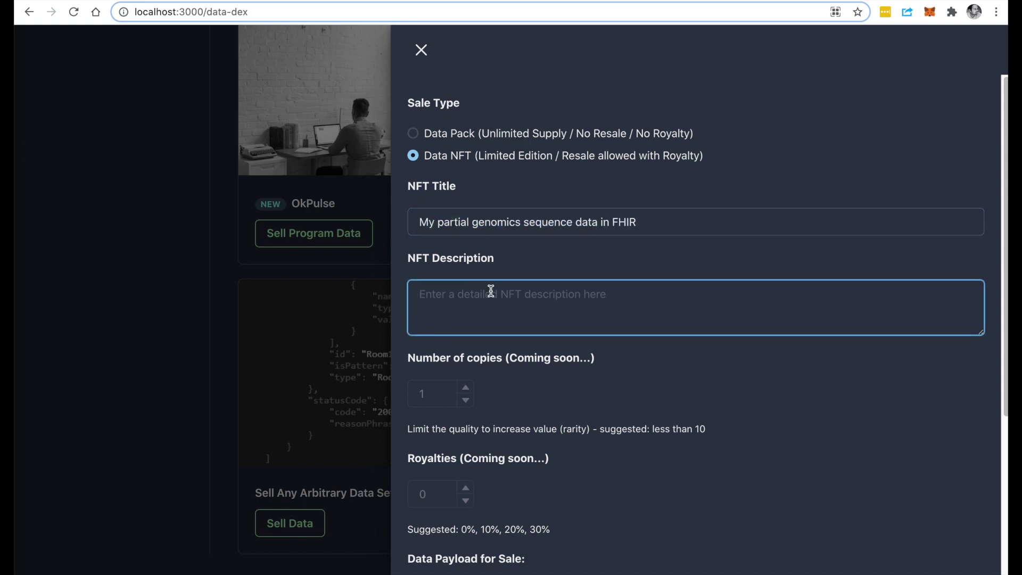
text(h)
key(BackSpace)
text(This is some sample DNS genomics data that is in the FHIR standard and only availabl)
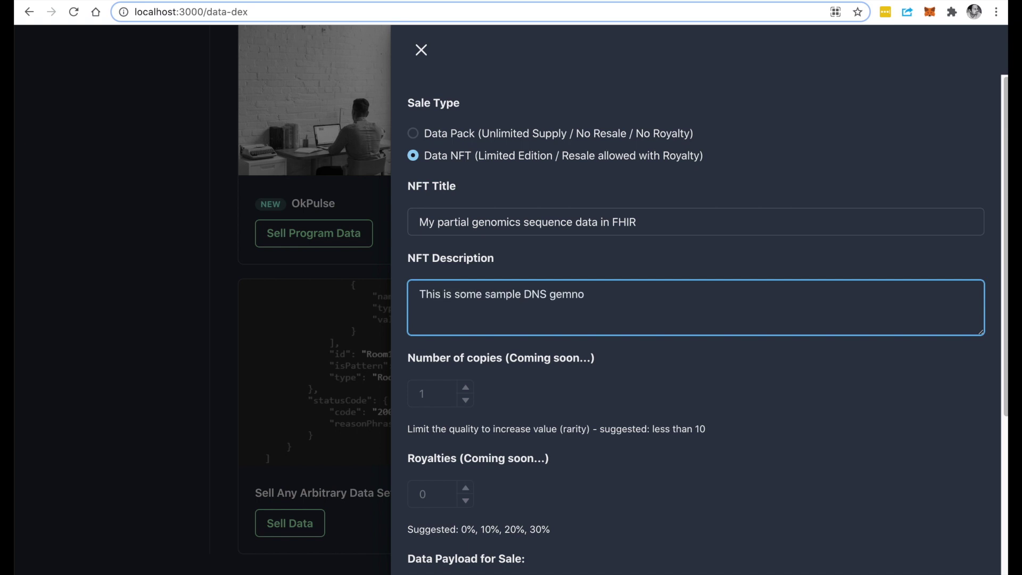
text(e in limited supply.)
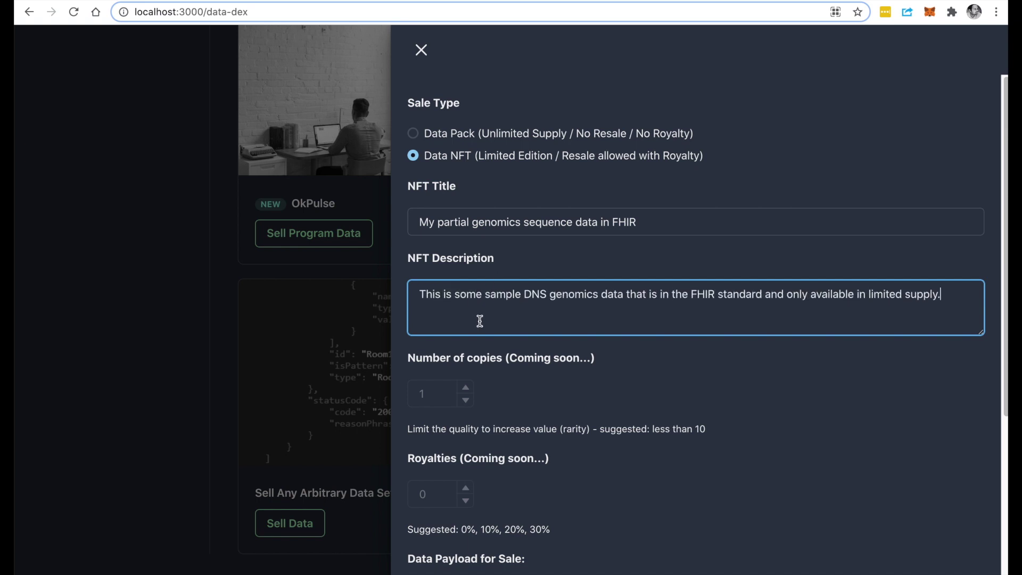
scroll(480, 322, down, 4)
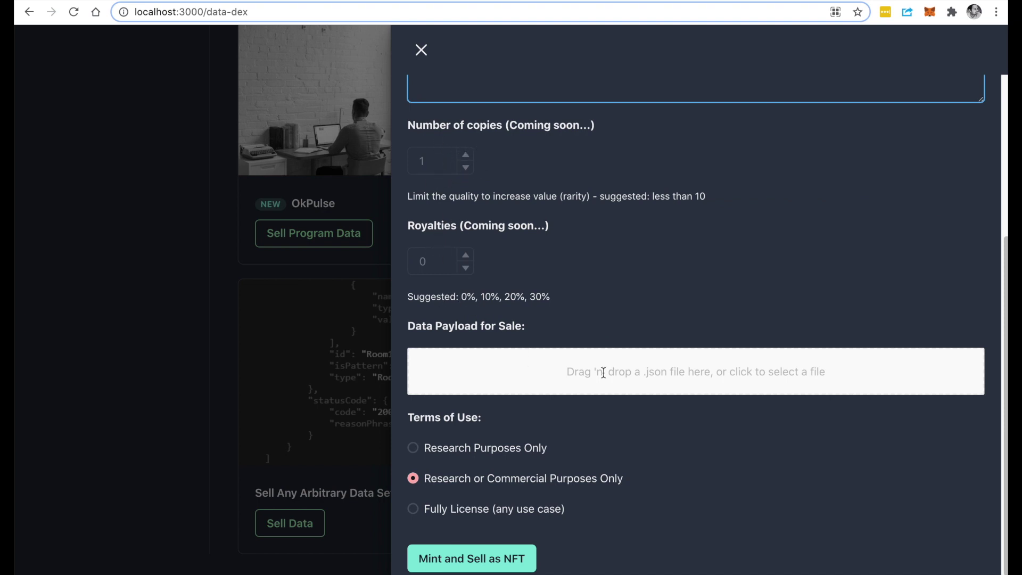
click(760, 332)
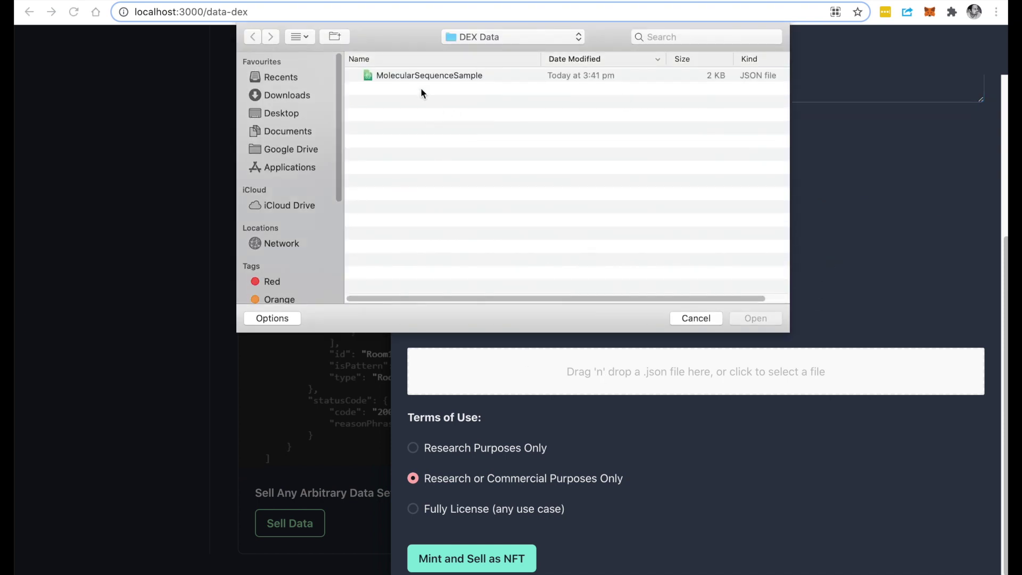
Attach MolecularSequenceSample JSON, limit use to Research Purposes Only, and mint it as an NFT.
double_click(407, 78)
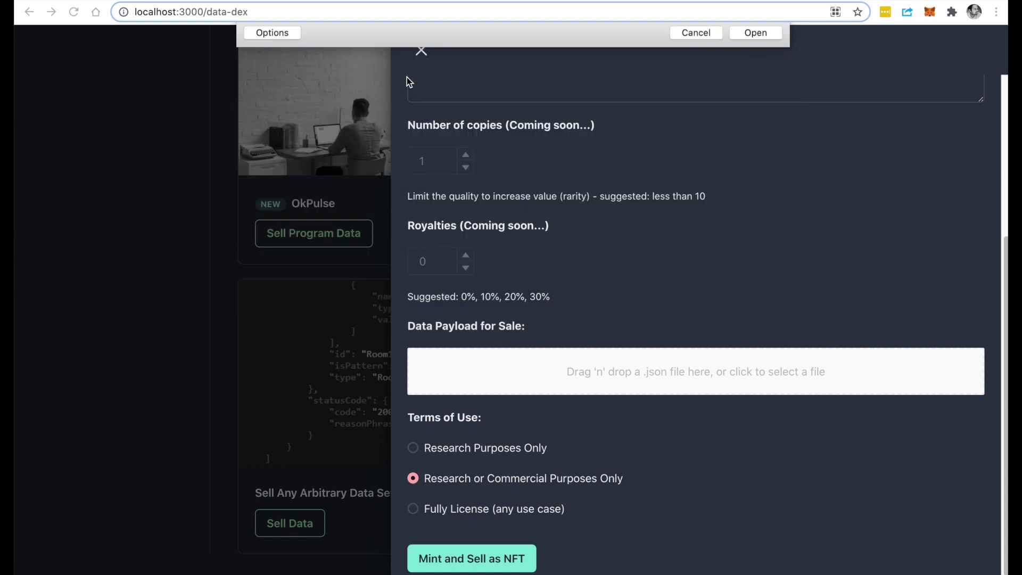
scroll(654, 386, down, 2)
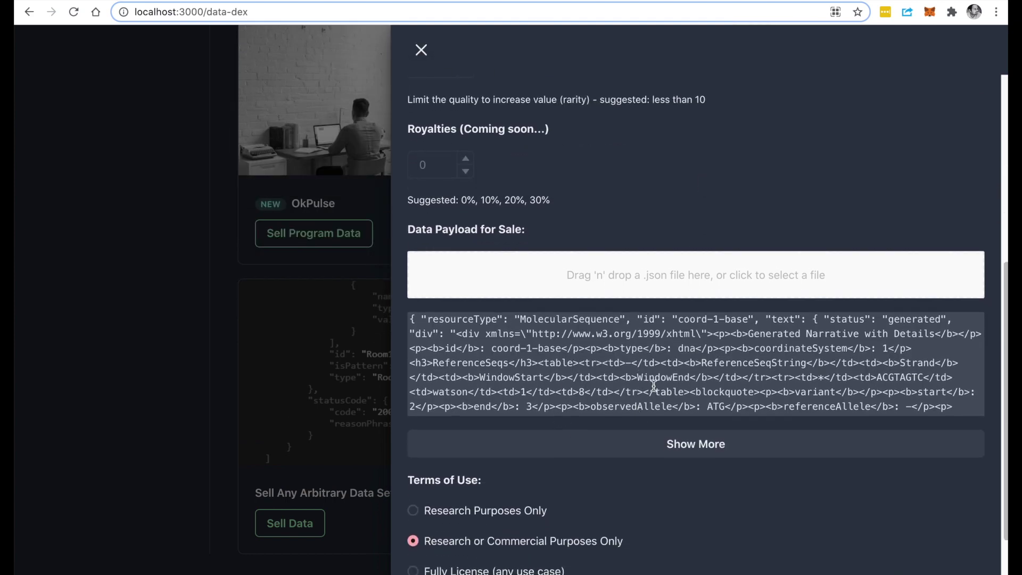
click(680, 446)
scroll(656, 202, down, 4)
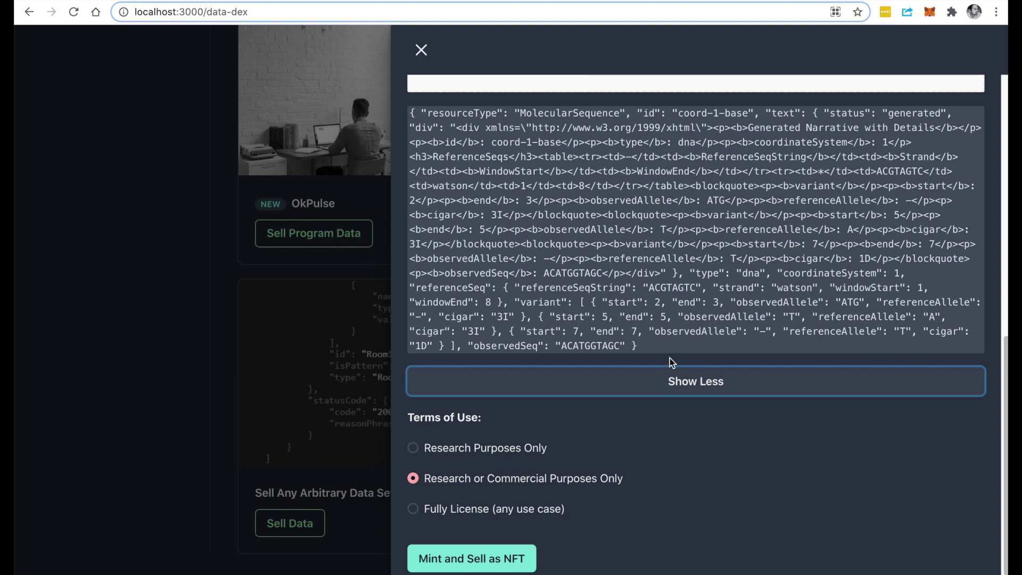
click(696, 393)
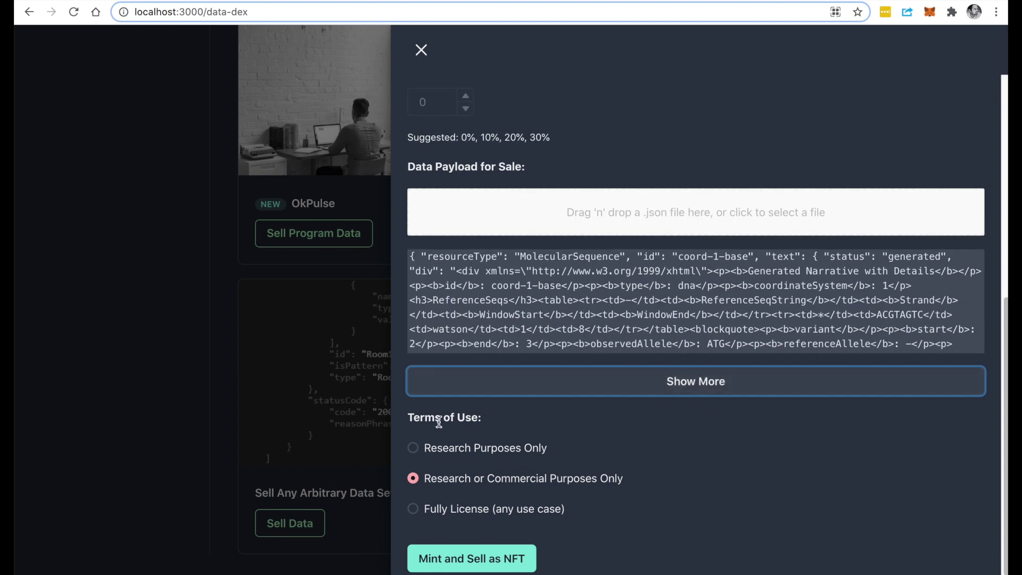
click(456, 452)
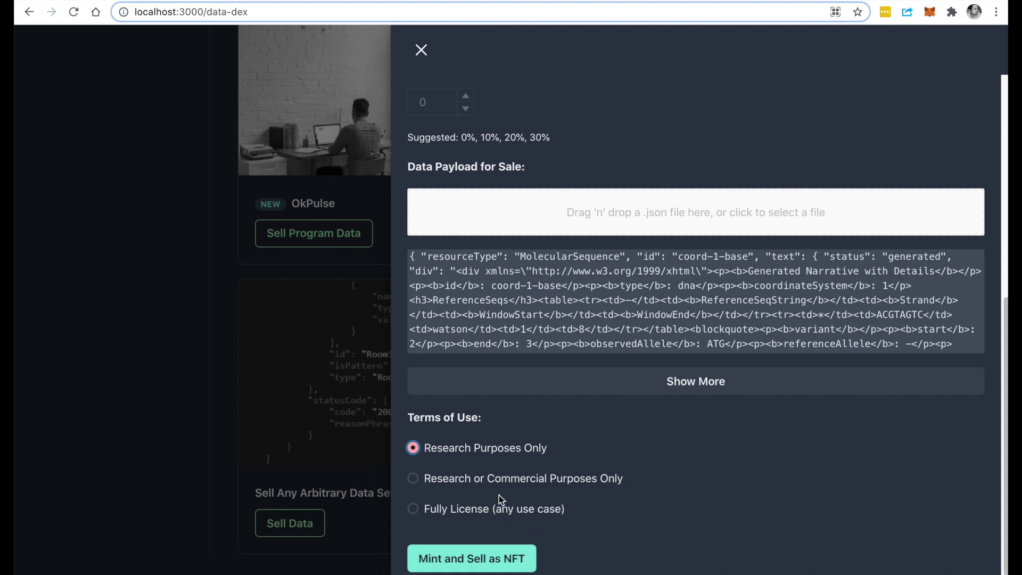
click(504, 561)
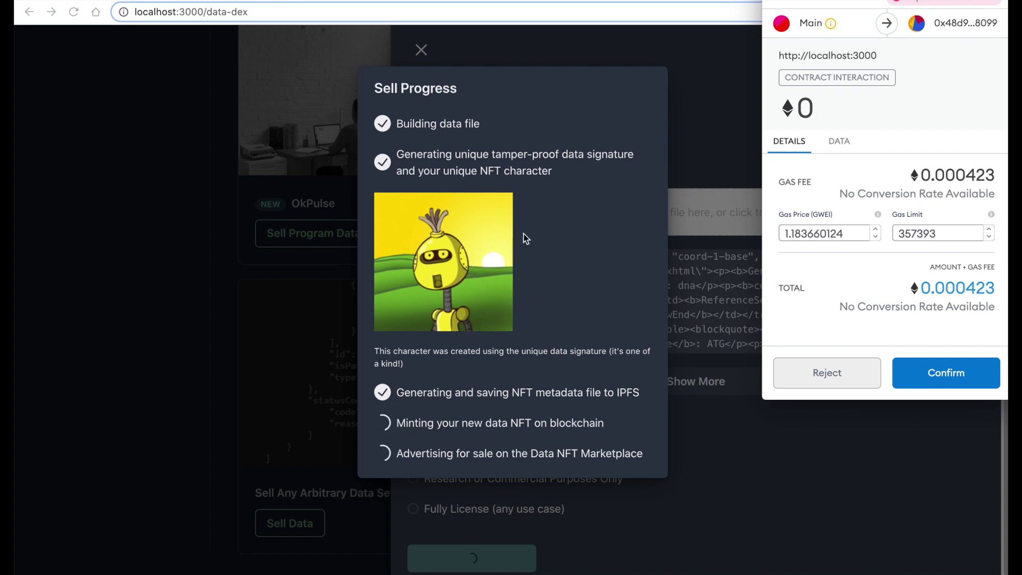
Confirm the 0.000423 ETH minting transaction in MetaMask.
click(925, 374)
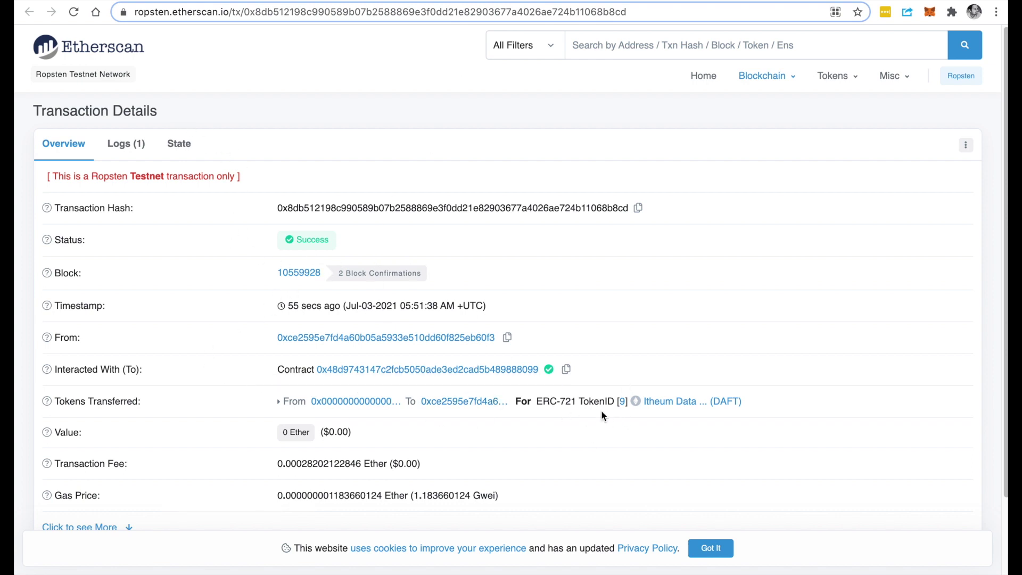
Check the successful ERC-721 TokenID 9 transfer on Etherscan, then close it to return to the Data DEX.
drag(537, 401, 577, 402)
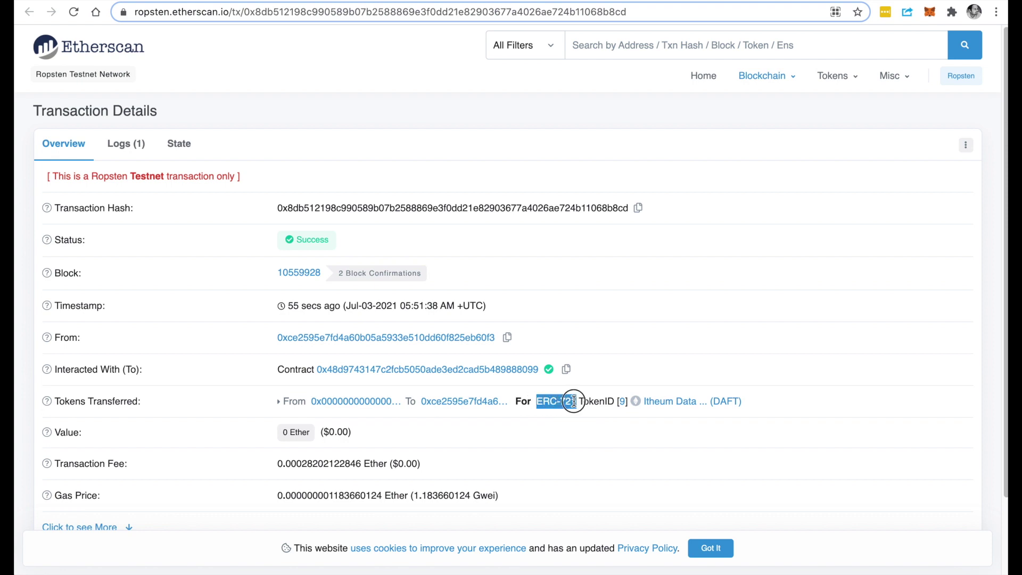
click(632, 403)
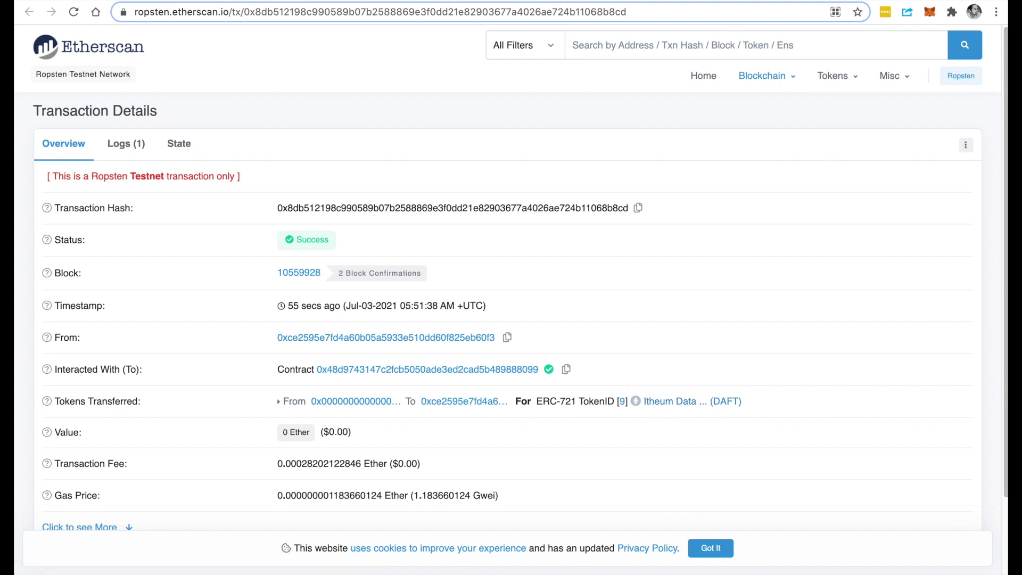
key(super+w)
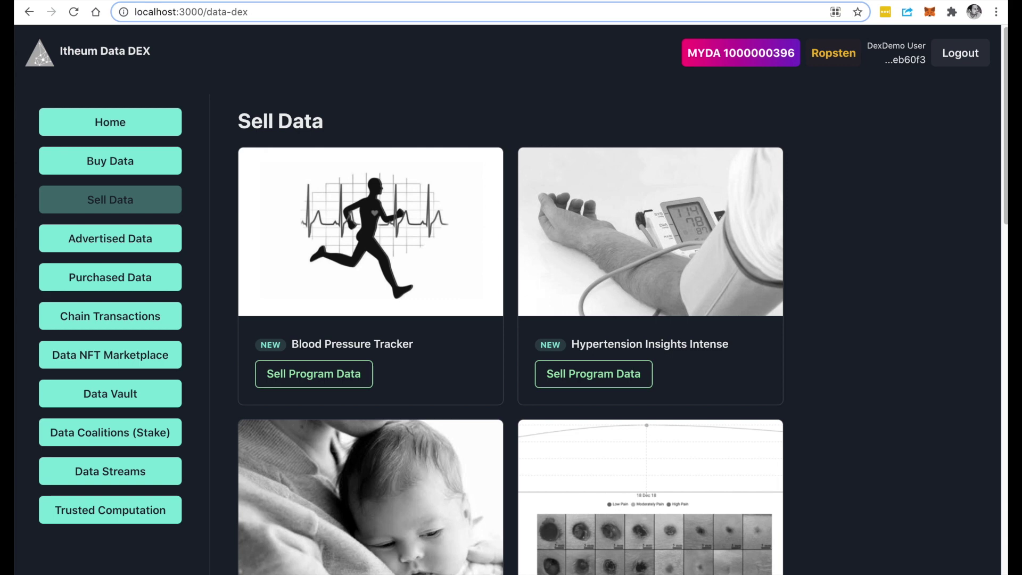